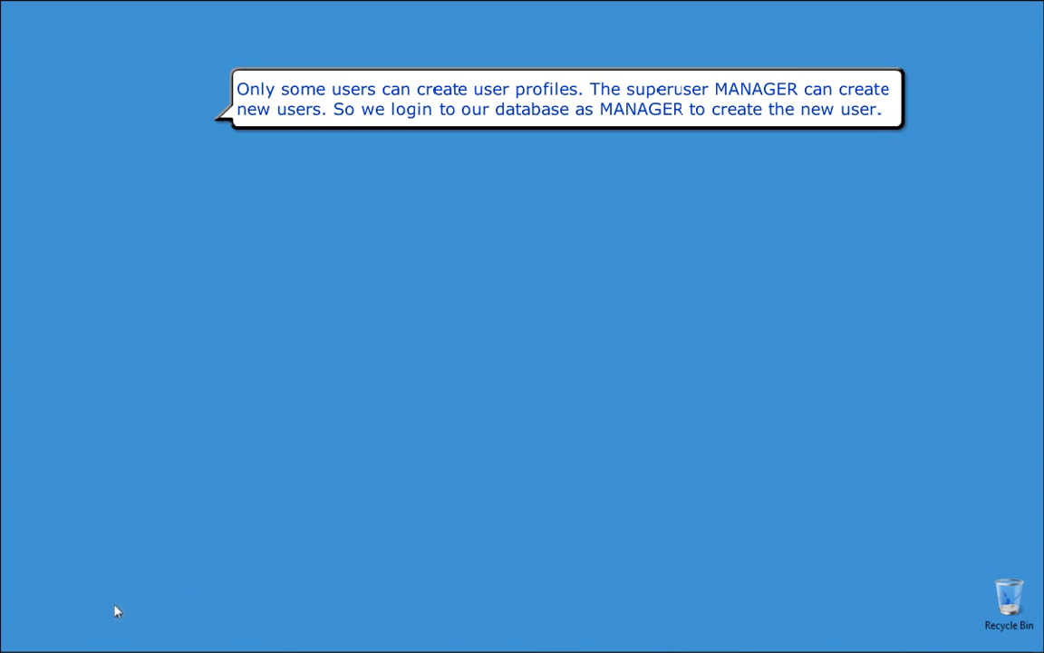
# - Launch WorkBench from the Start menu and log in to project AUTO as the superuser with its password
pyautogui.click(16, 640)
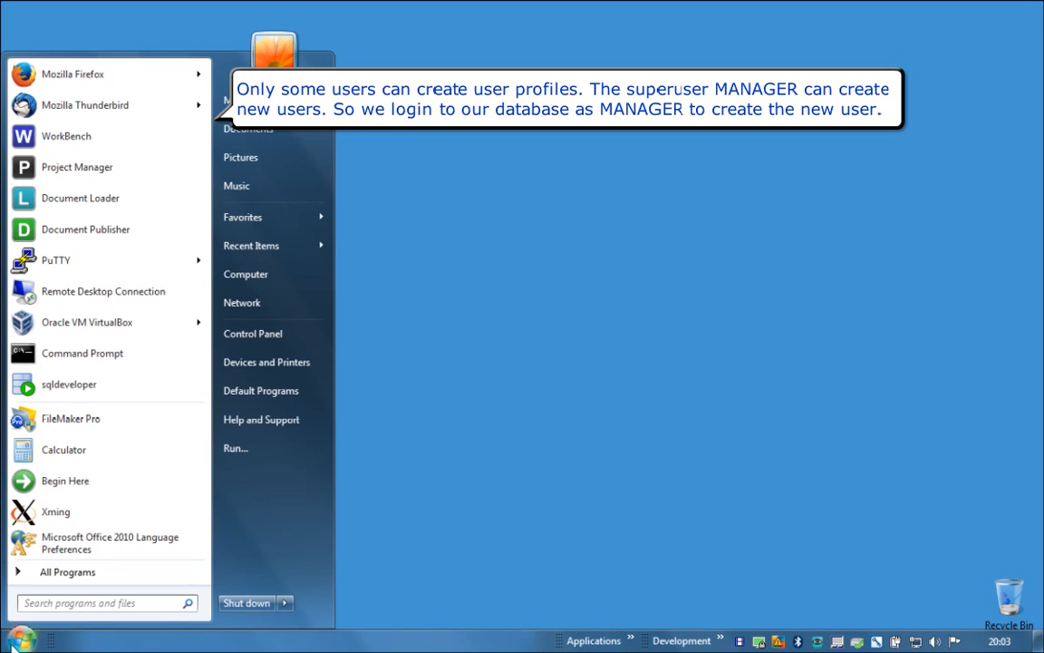
pyautogui.click(98, 141)
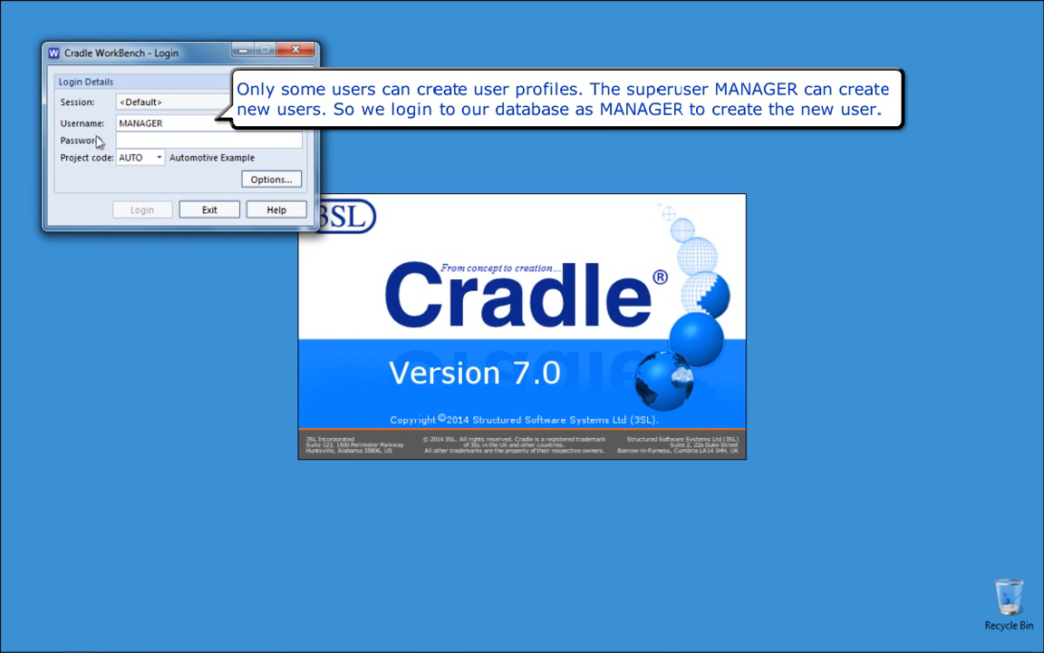
pyautogui.write('MANAGER')
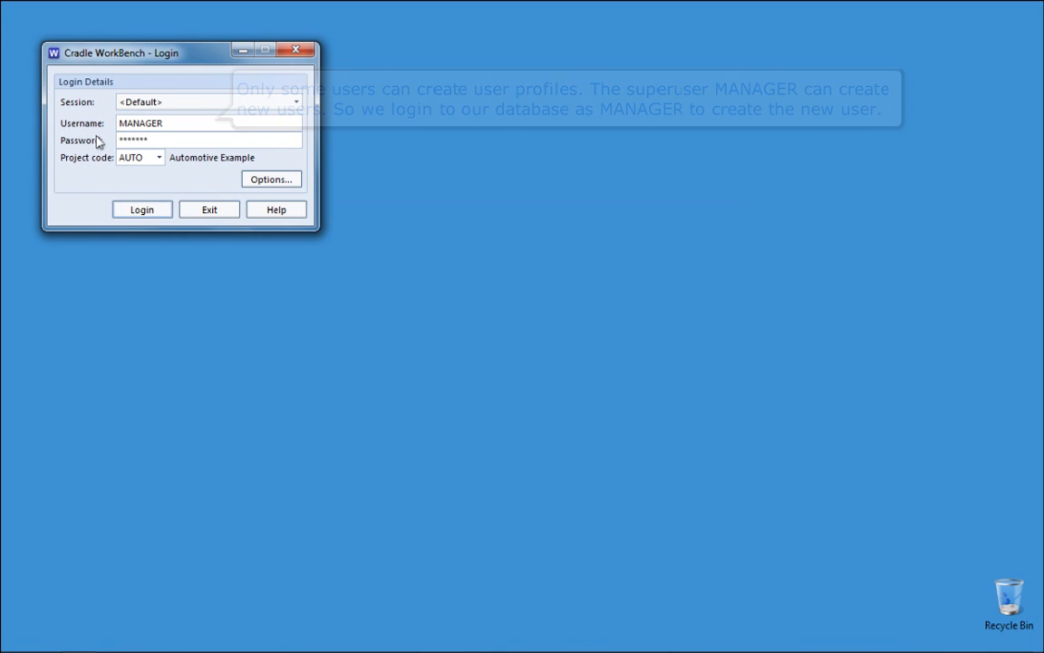
pyautogui.press('Return')
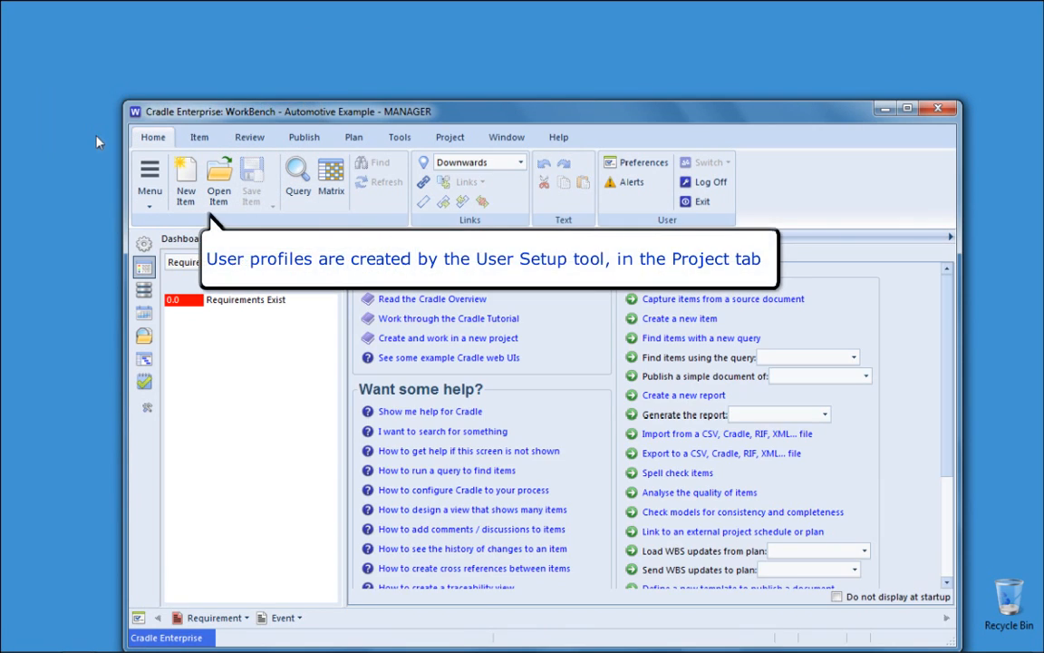
# - In Project User Setup, create a new user named 'newuser'
pyautogui.click(448, 137)
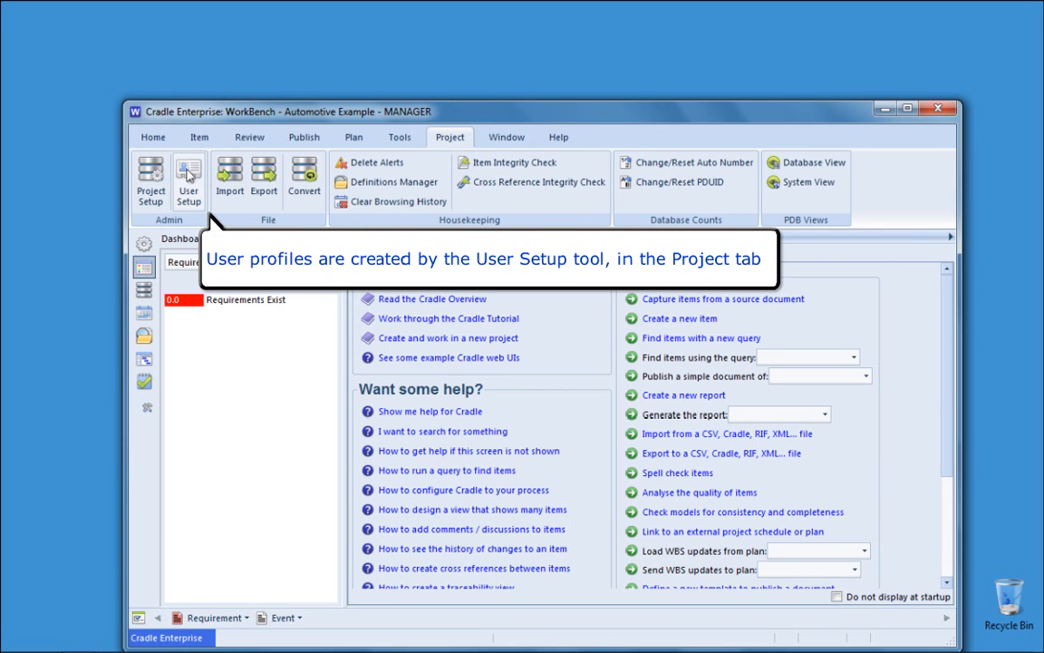
pyautogui.click(188, 175)
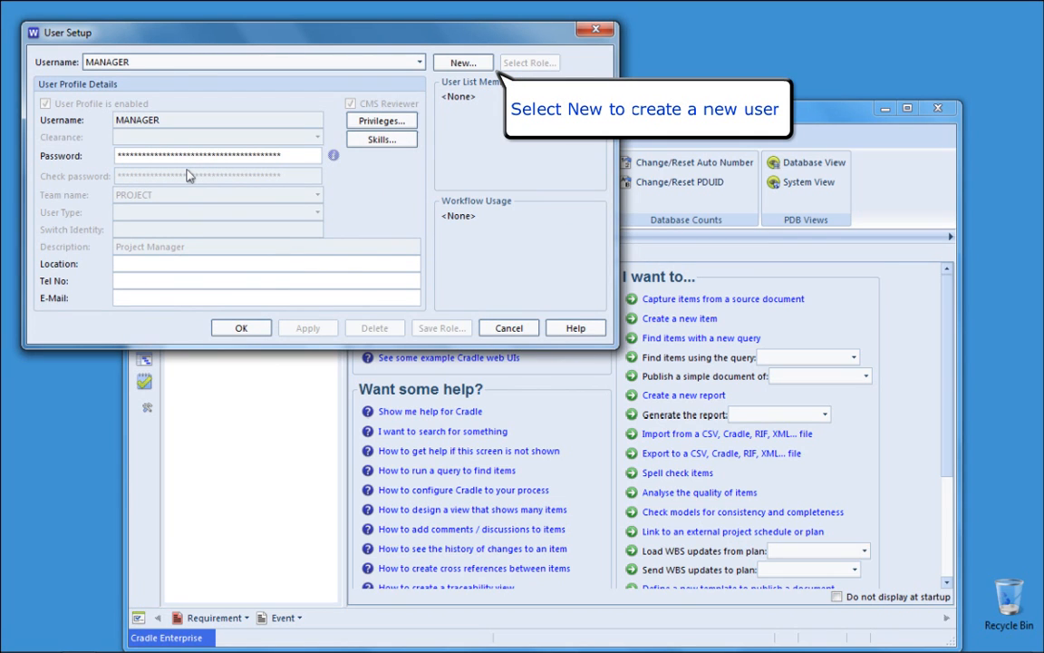
pyautogui.click(479, 65)
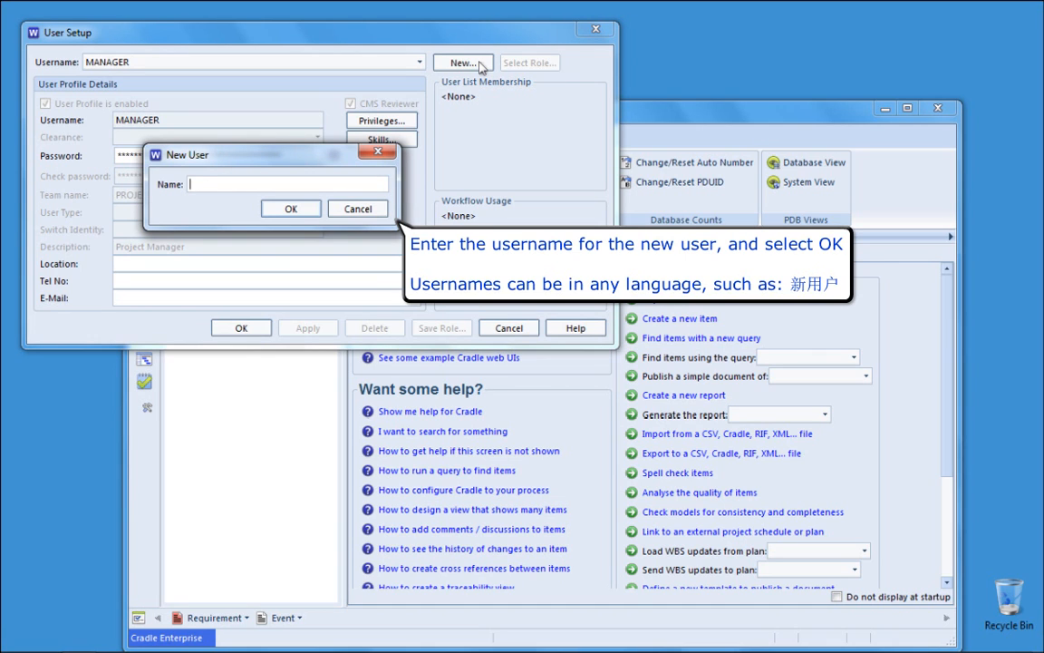
pyautogui.write('newuser')
pyautogui.press('Return')
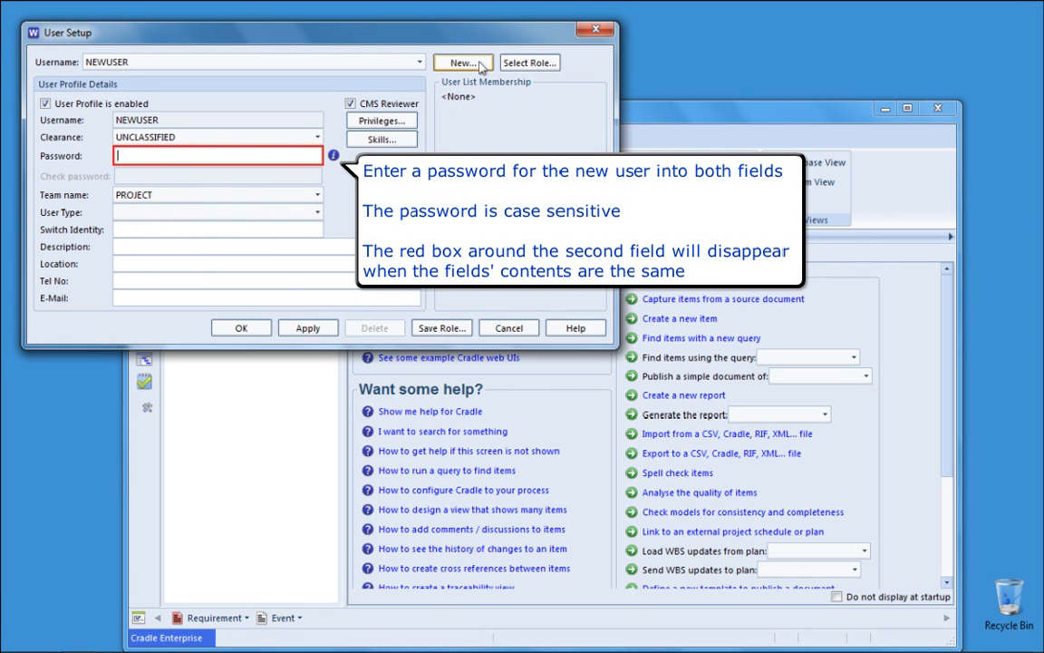
# - Enter the new user's password and confirm it in Check password
pyautogui.write('*****')
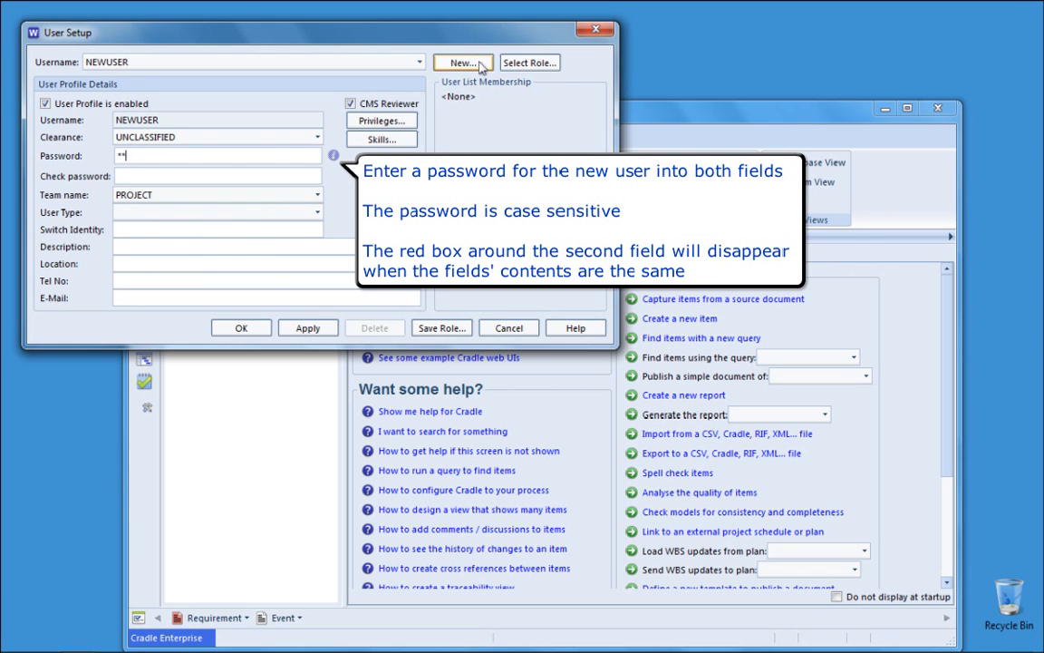
pyautogui.write('**')
pyautogui.press('Tab')
pyautogui.write('*******')
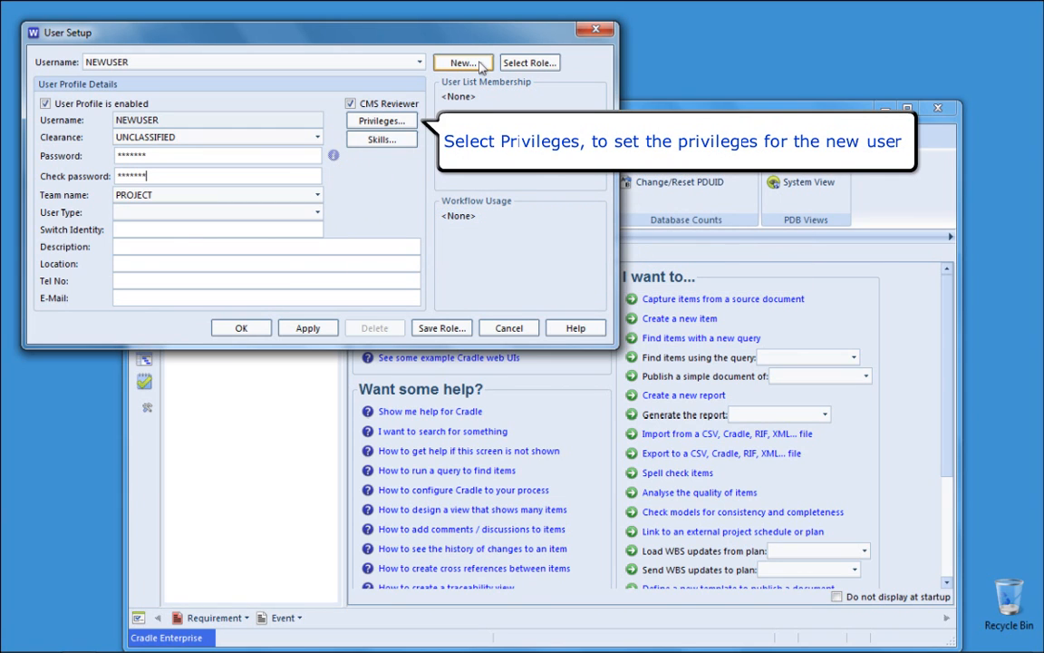
# - Add the Create/delete items recommended privileges (TEAM_RO, PROJECT_RO, CREATE_ITEM, DELETE_ITEM) to NEWUSER
pyautogui.click(403, 121)
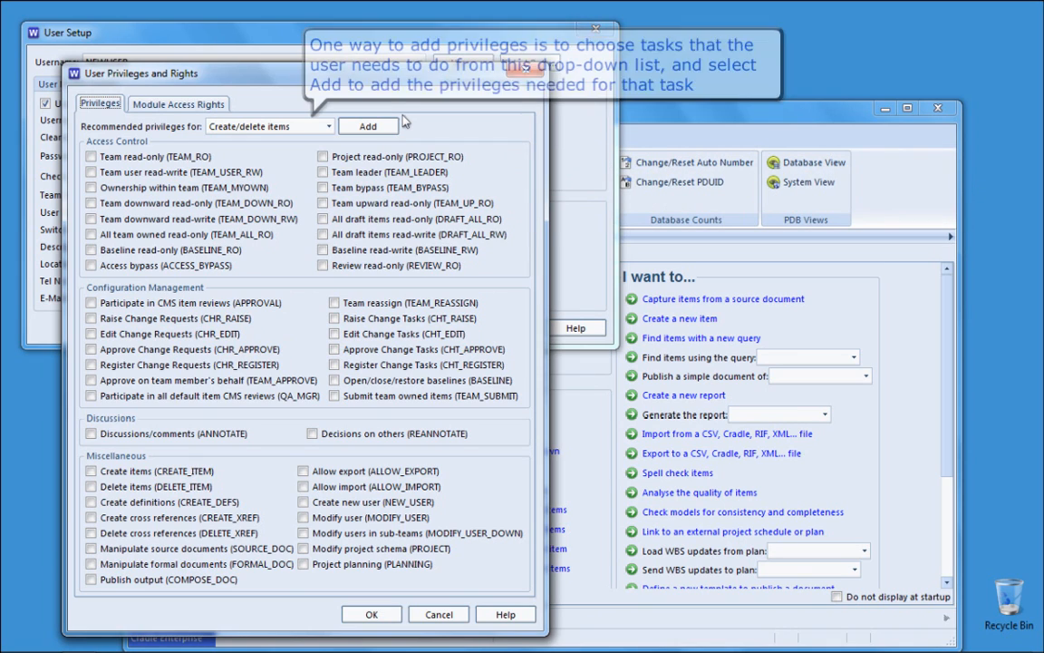
pyautogui.click(294, 127)
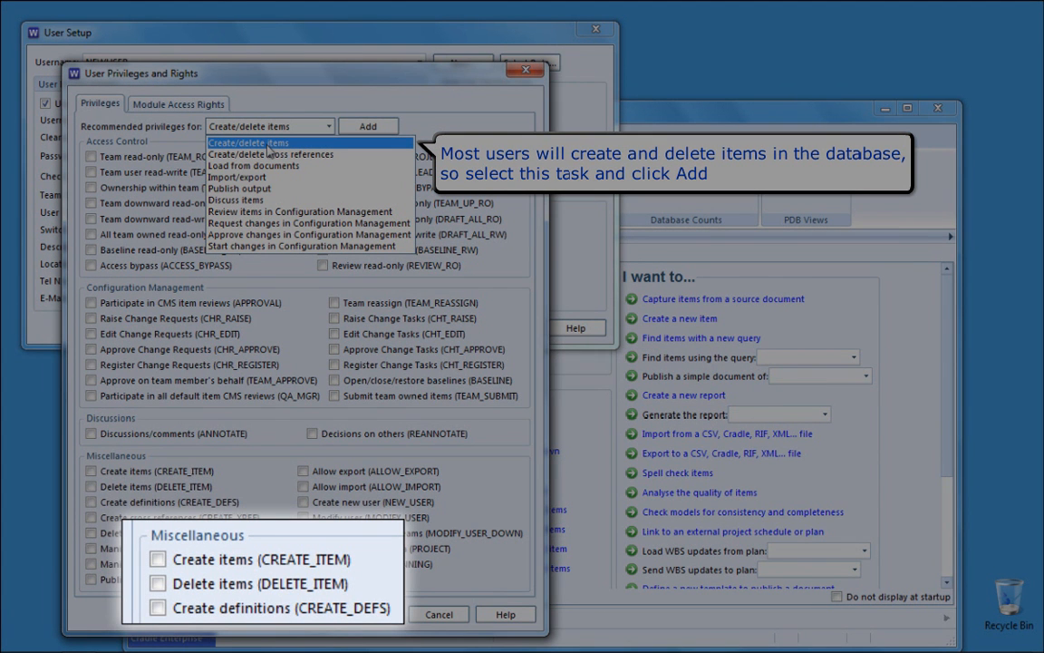
pyautogui.click(268, 145)
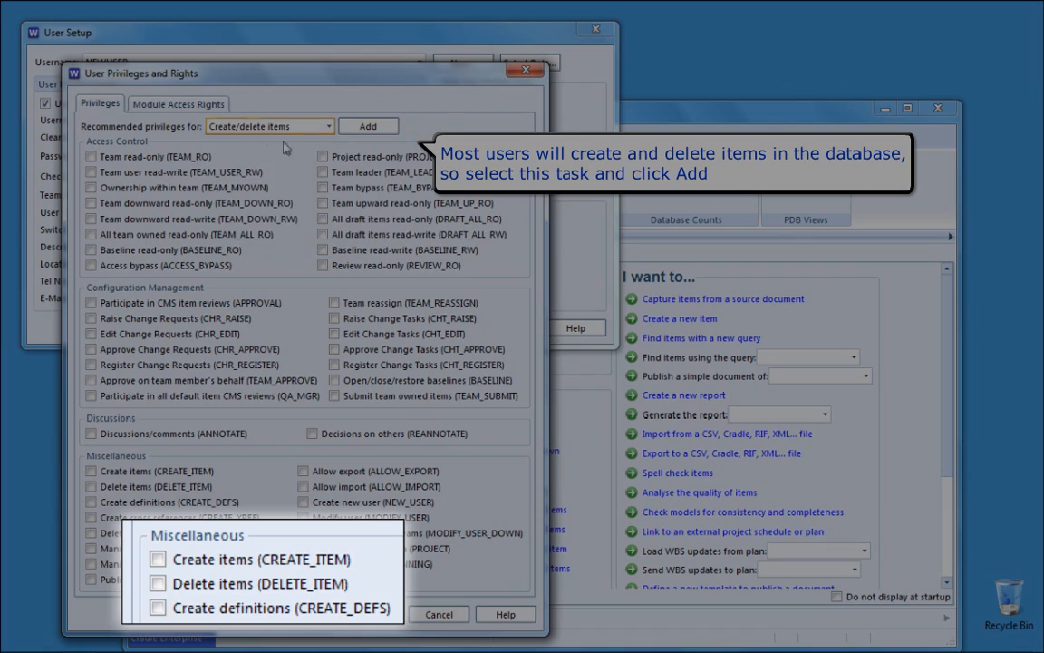
pyautogui.click(359, 129)
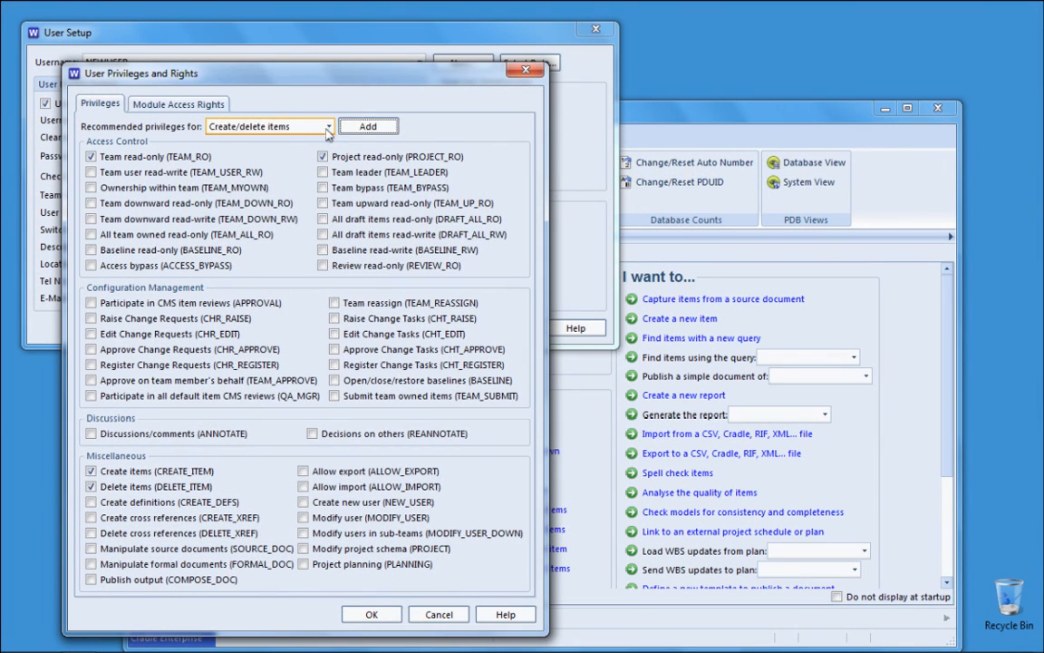
pyautogui.click(276, 126)
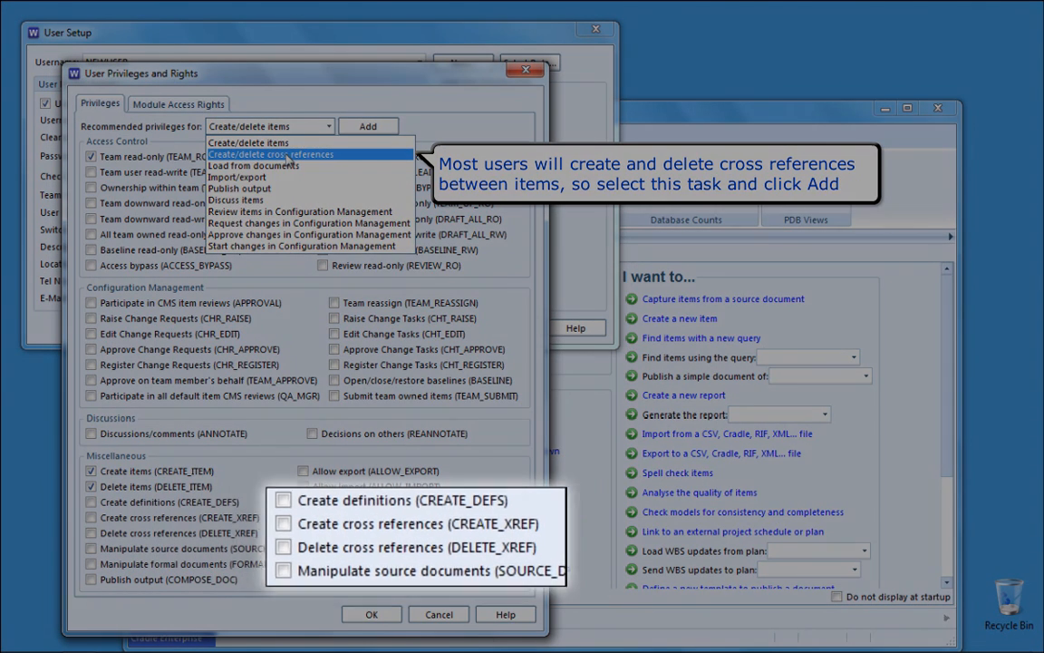
# - Add the recommended privileges for Create/delete cross references and Load from documents
pyautogui.click(288, 156)
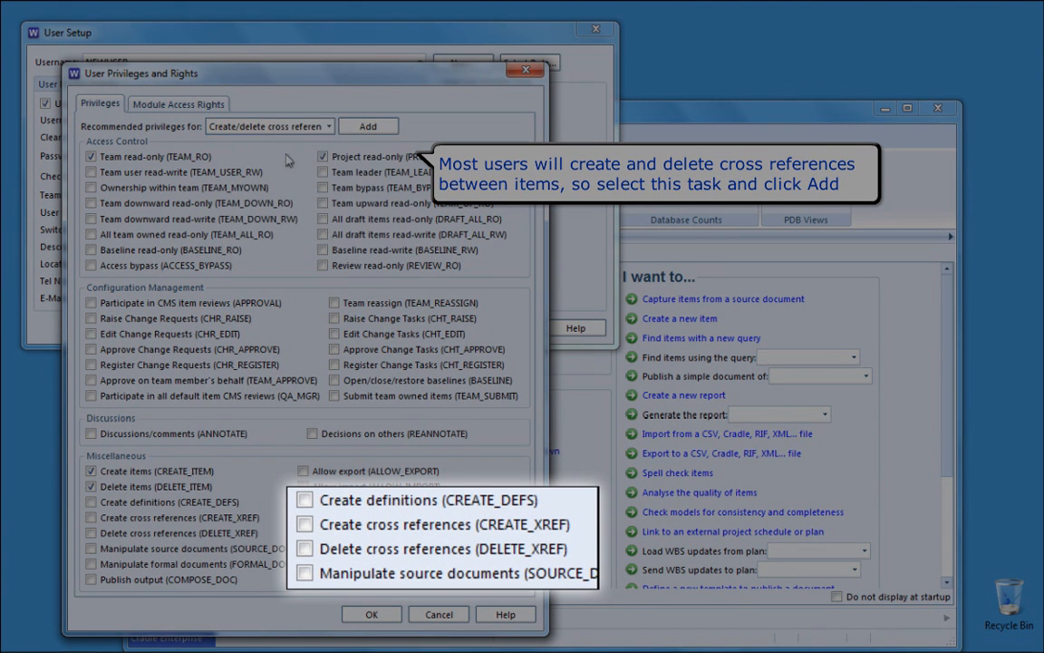
pyautogui.click(370, 127)
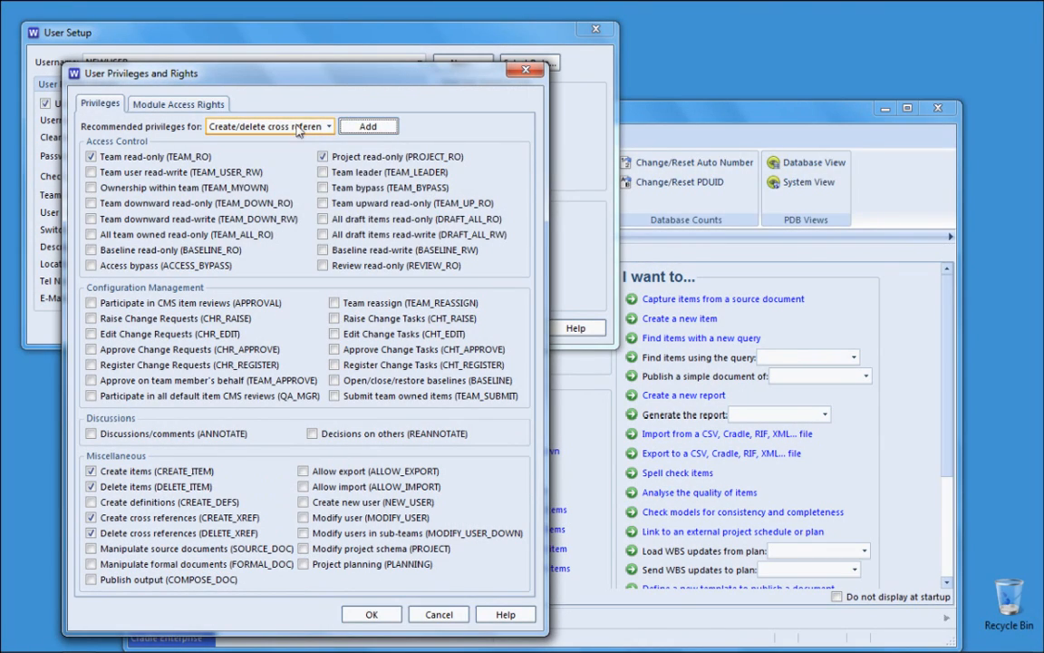
pyautogui.click(277, 126)
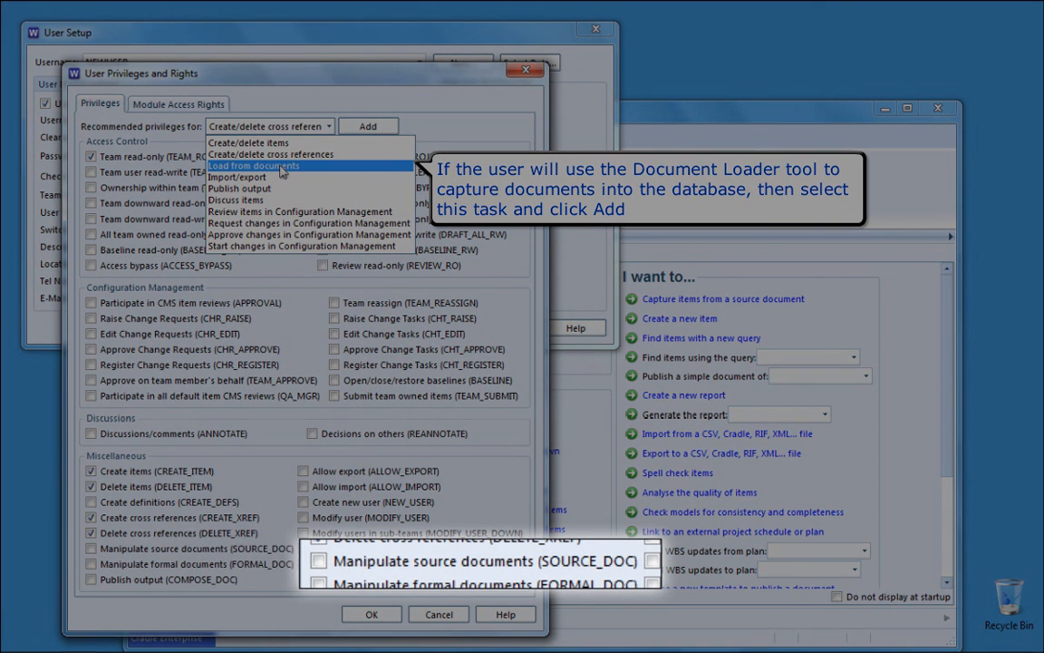
pyautogui.click(281, 168)
pyautogui.click(360, 127)
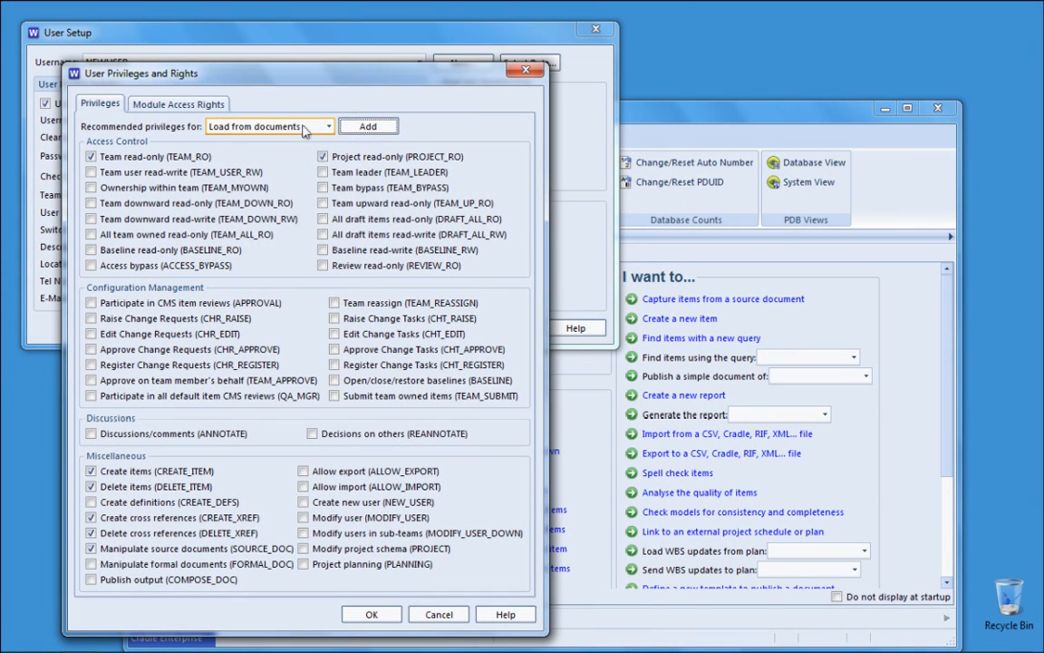
# - Add the recommended privileges for Import/export and Publish output
pyautogui.click(276, 126)
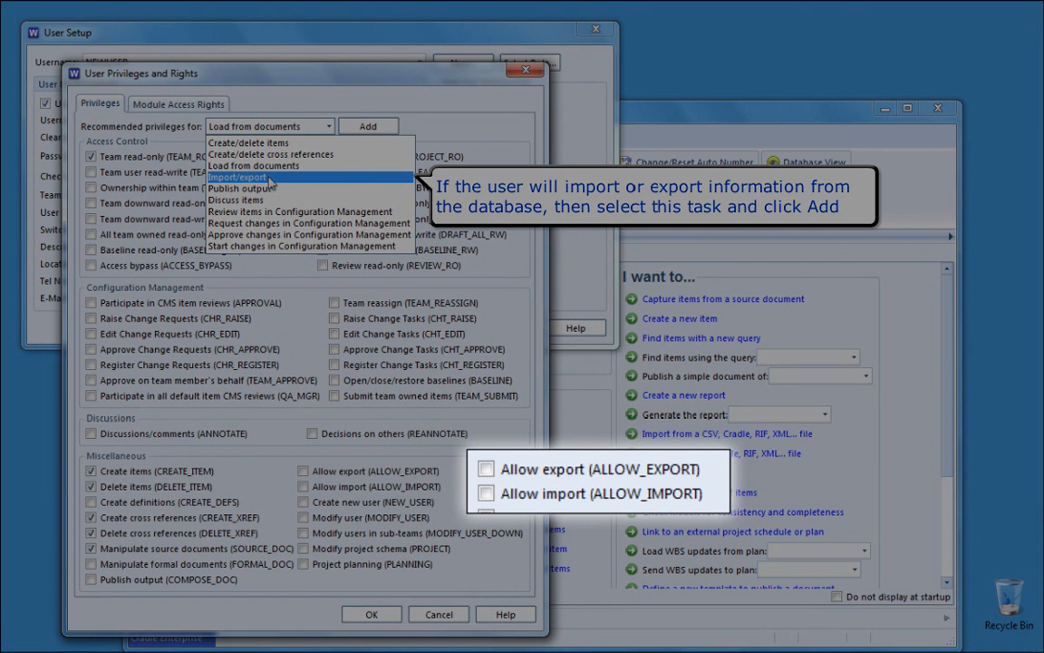
pyautogui.click(269, 178)
pyautogui.click(365, 127)
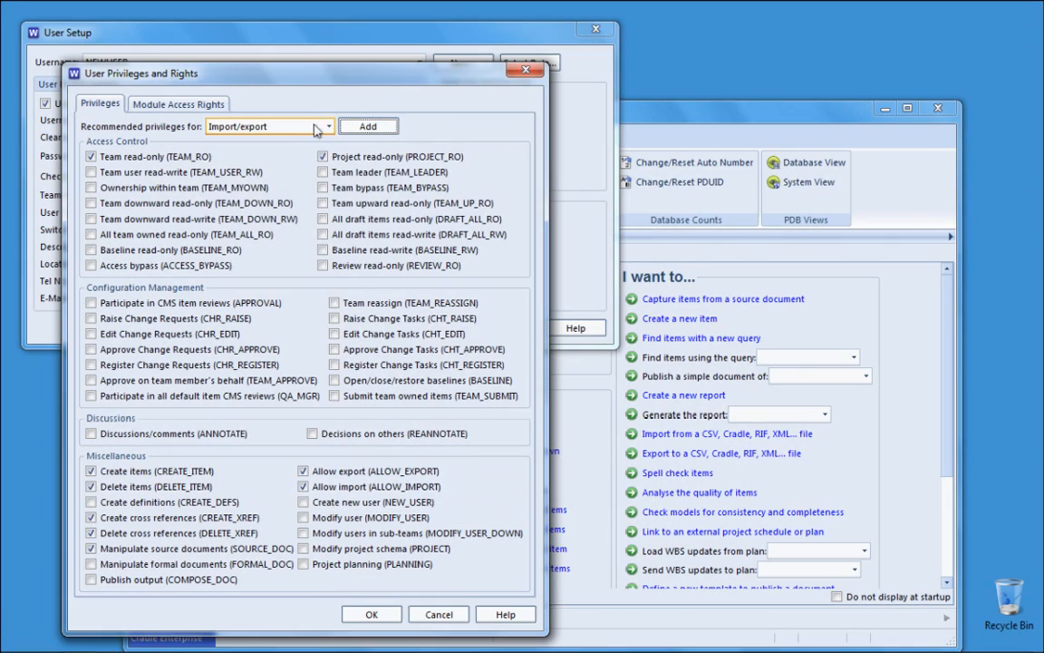
pyautogui.click(276, 126)
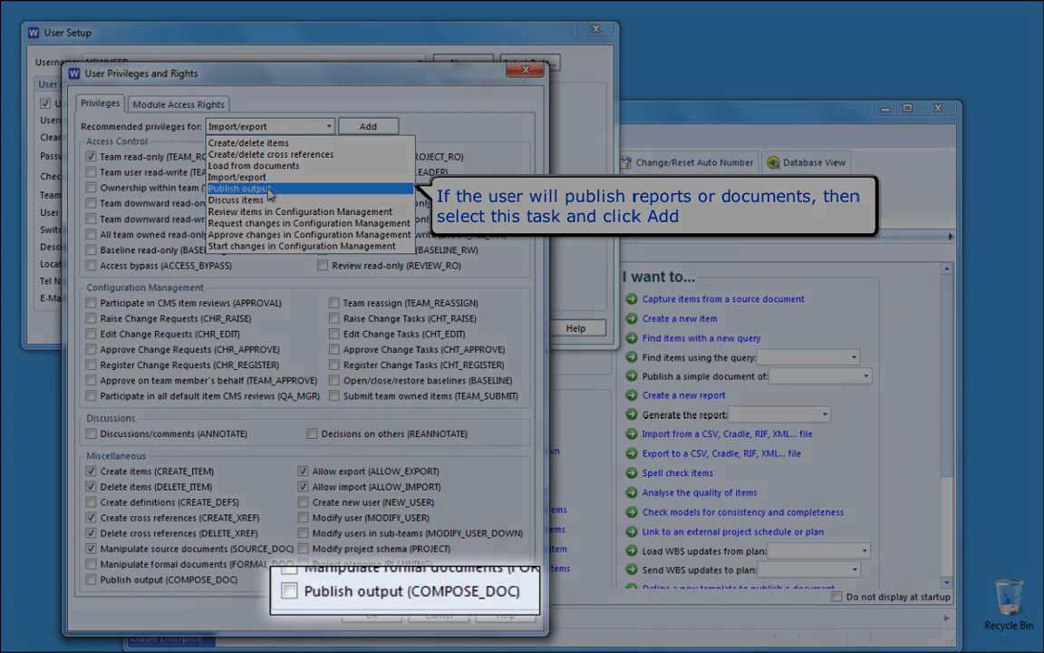
pyautogui.click(269, 189)
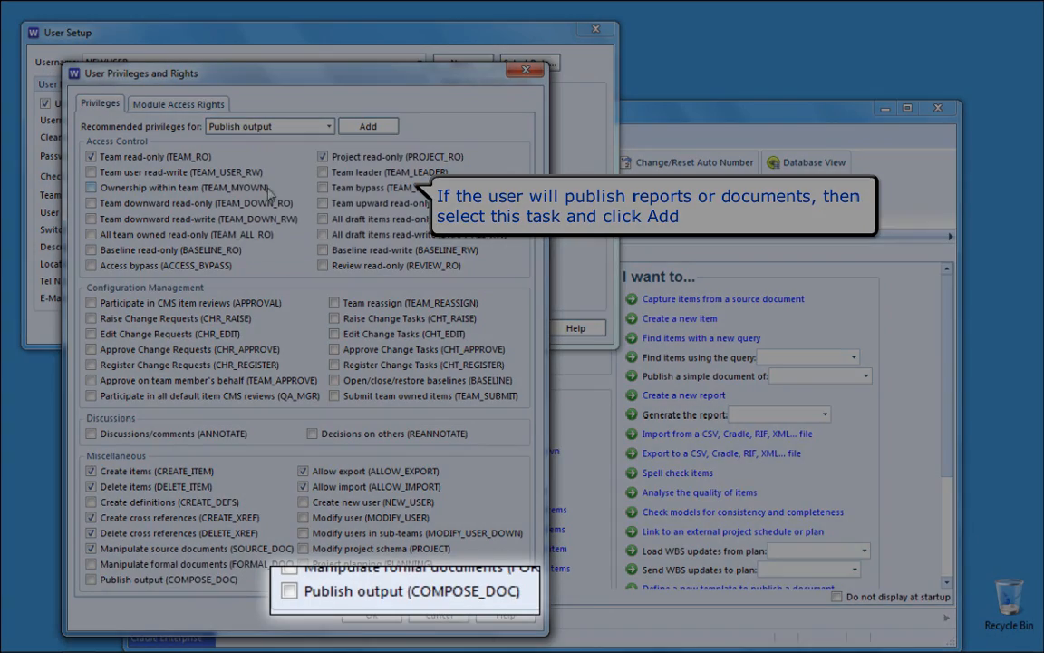
pyautogui.click(366, 127)
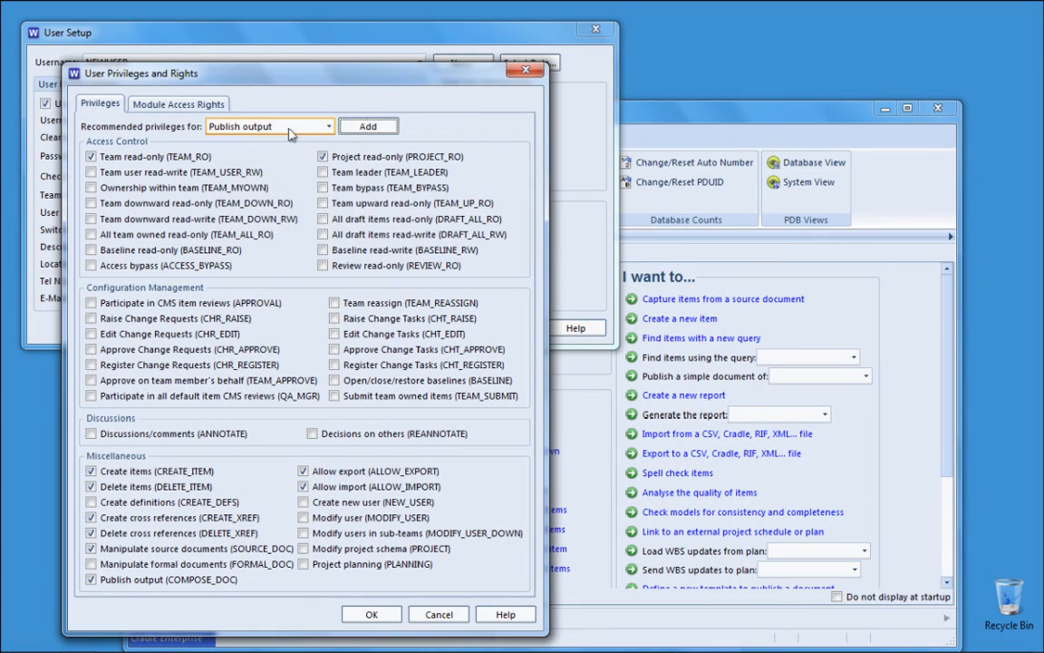
# - Add the Discuss items recommended privileges, including ANNOTATE, then dismiss the task list
pyautogui.click(272, 126)
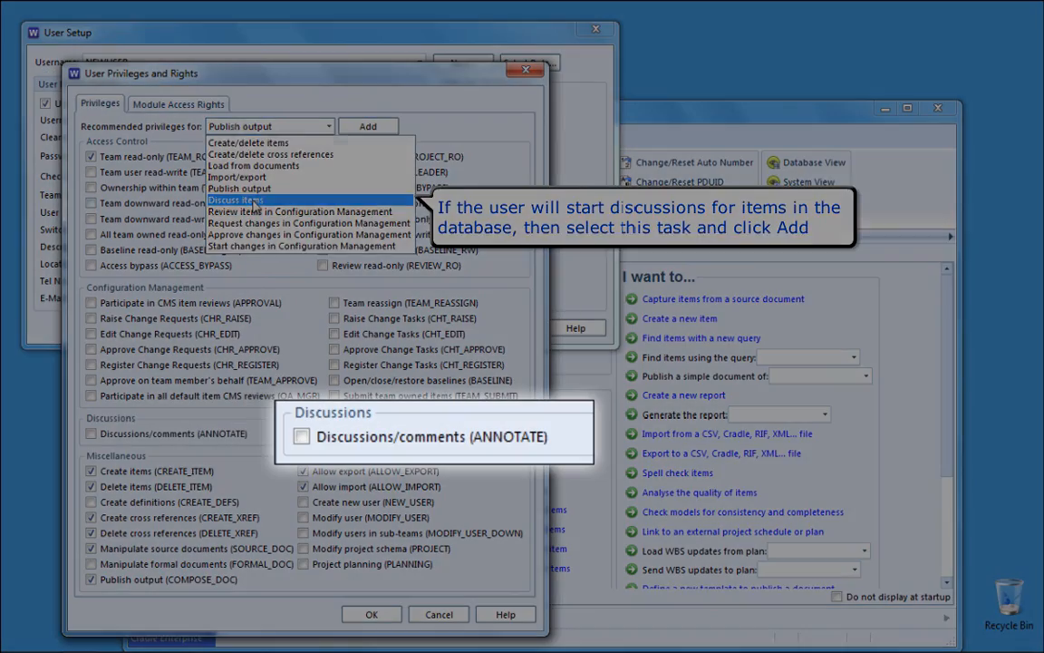
pyautogui.click(254, 201)
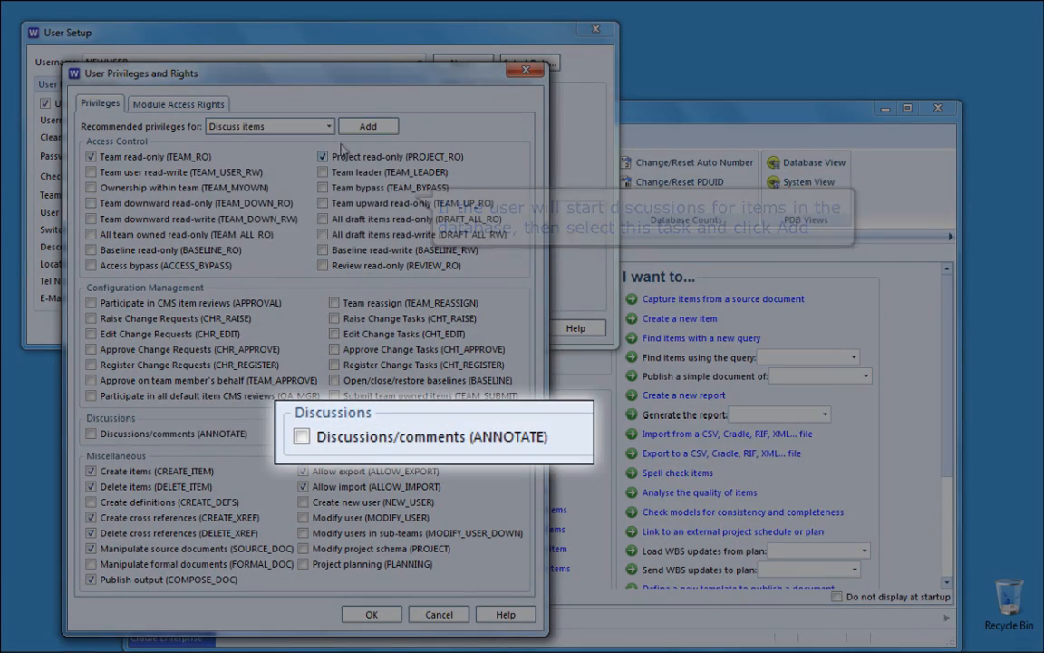
pyautogui.click(368, 129)
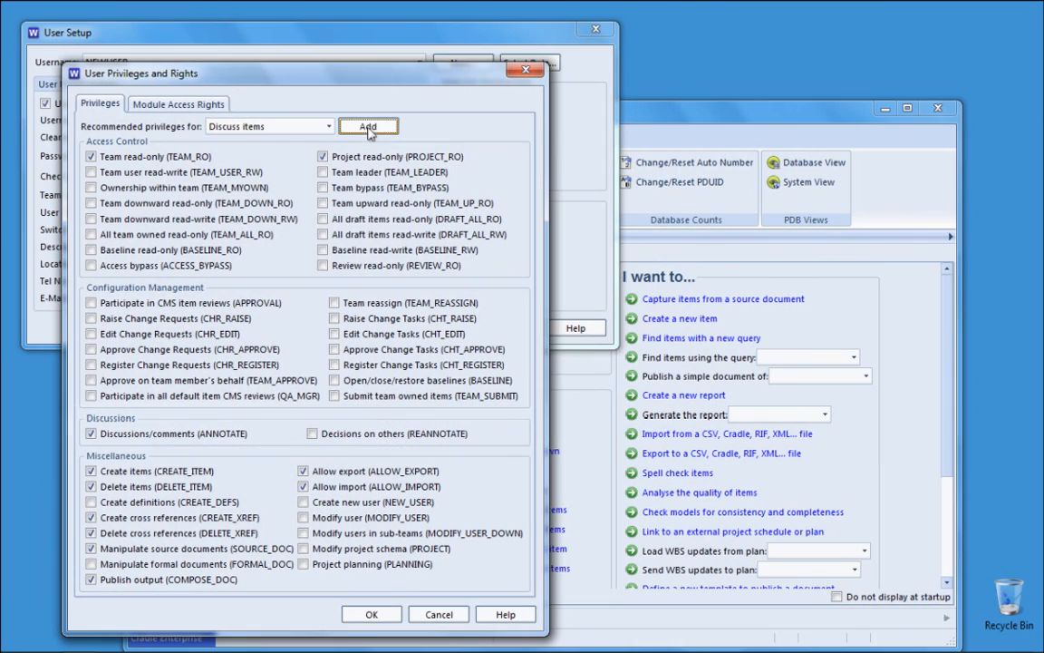
pyautogui.click(290, 126)
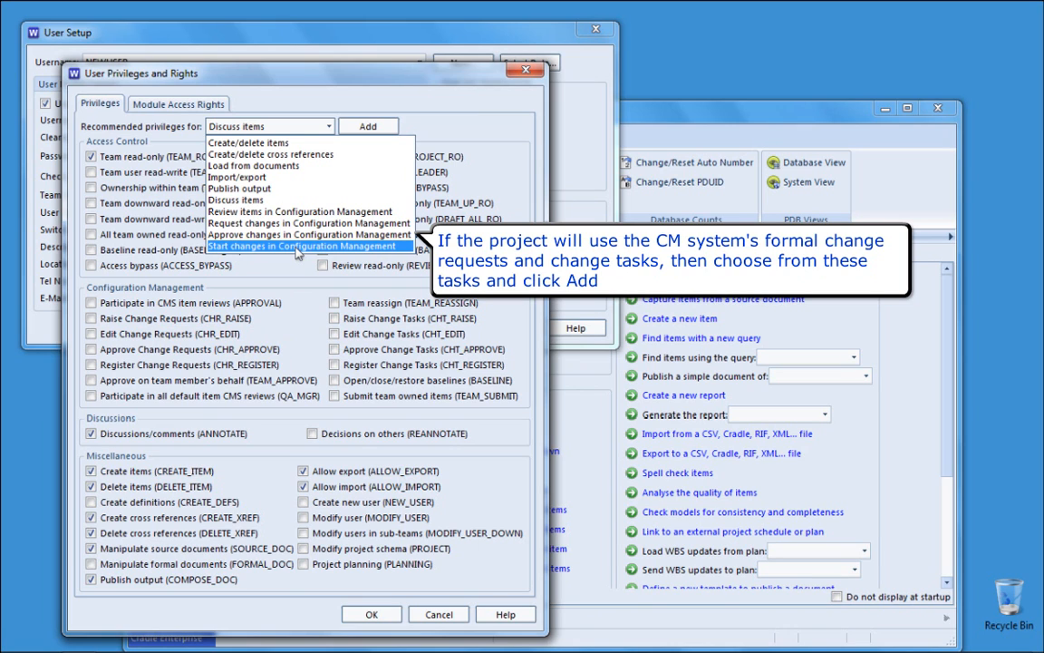
pyautogui.click(295, 273)
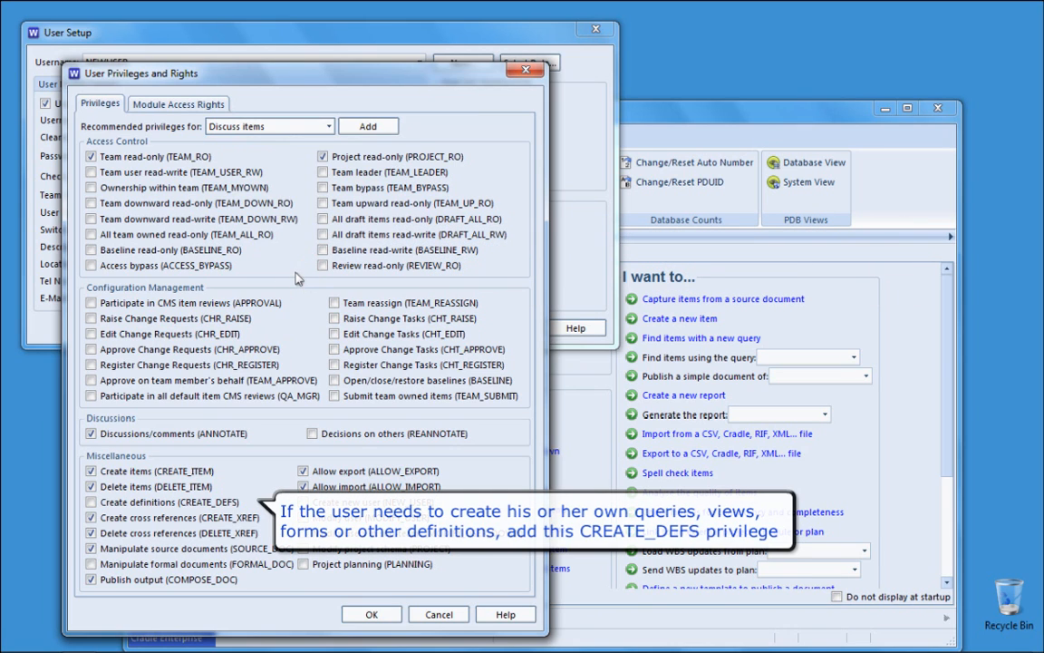
# - Tick CREATE_DEFS, FORMAL_DOC and PLANNING, leave PROJECT unticked, and confirm the privileges
pyautogui.click(91, 504)
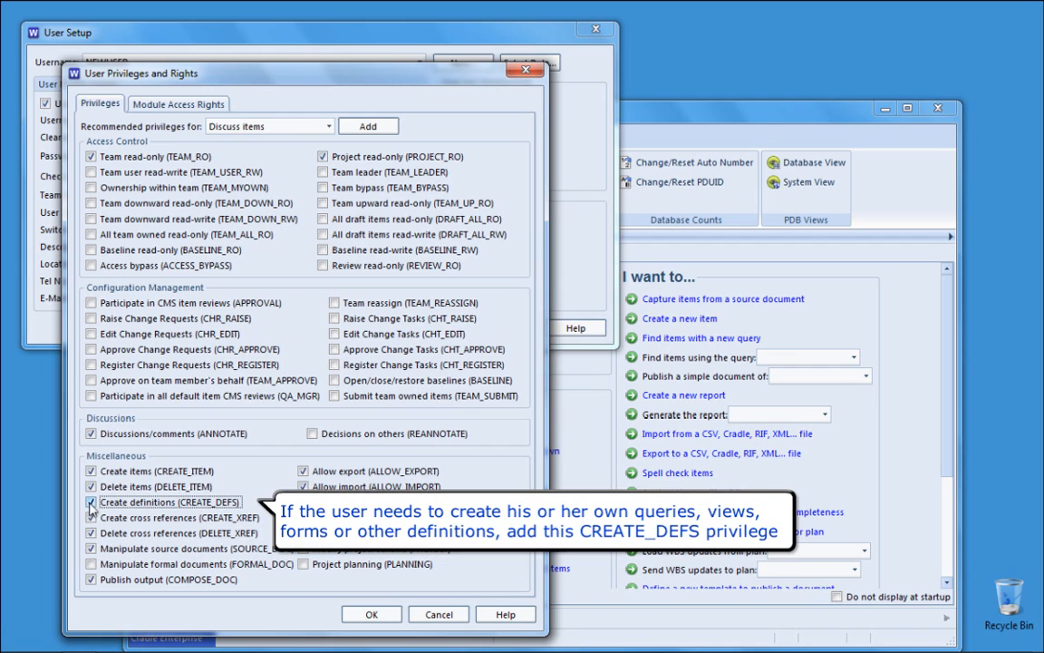
pyautogui.click(90, 564)
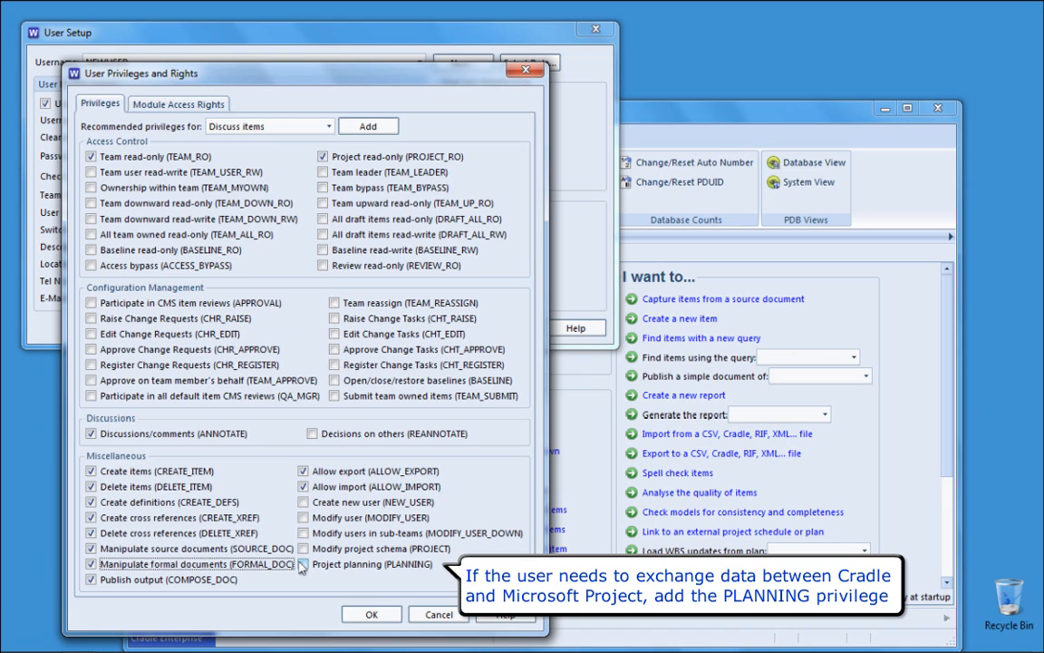
pyautogui.click(303, 564)
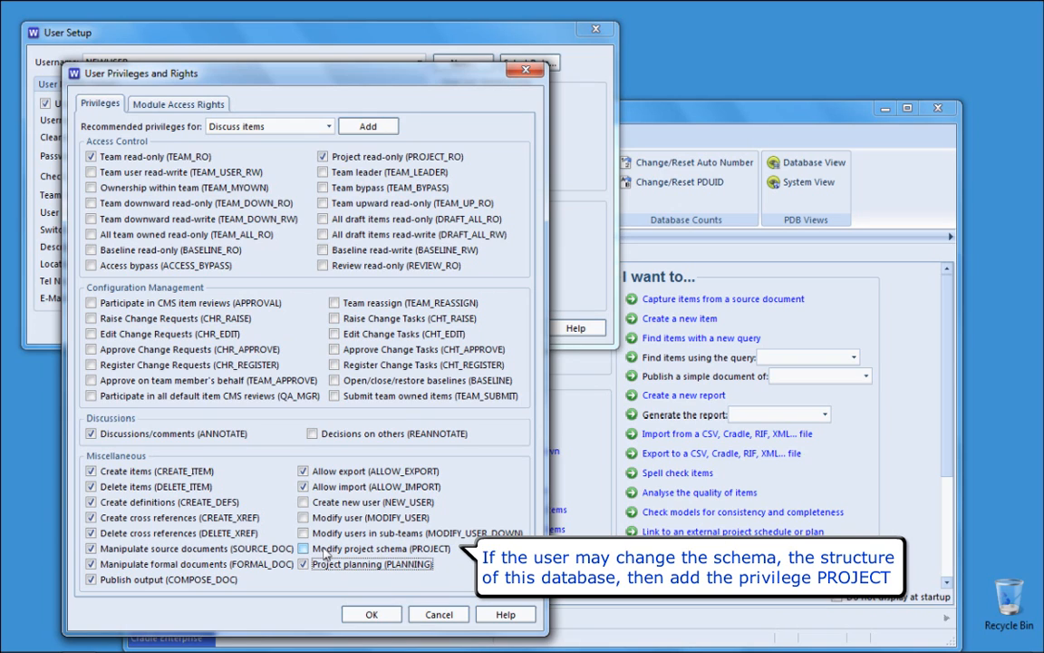
pyautogui.click(325, 553)
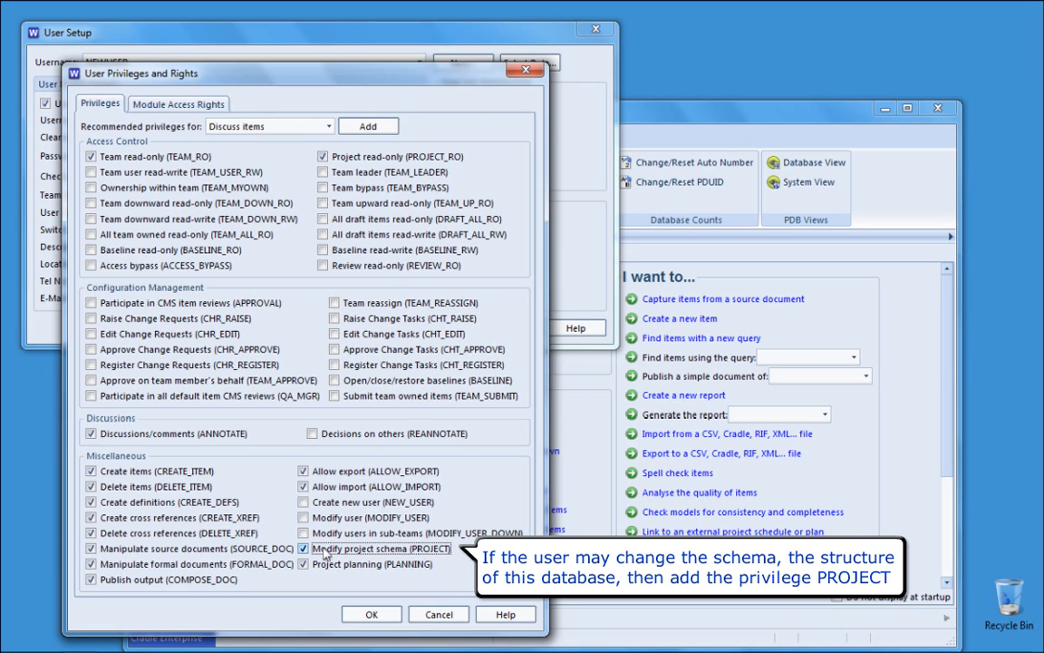
pyautogui.click(324, 550)
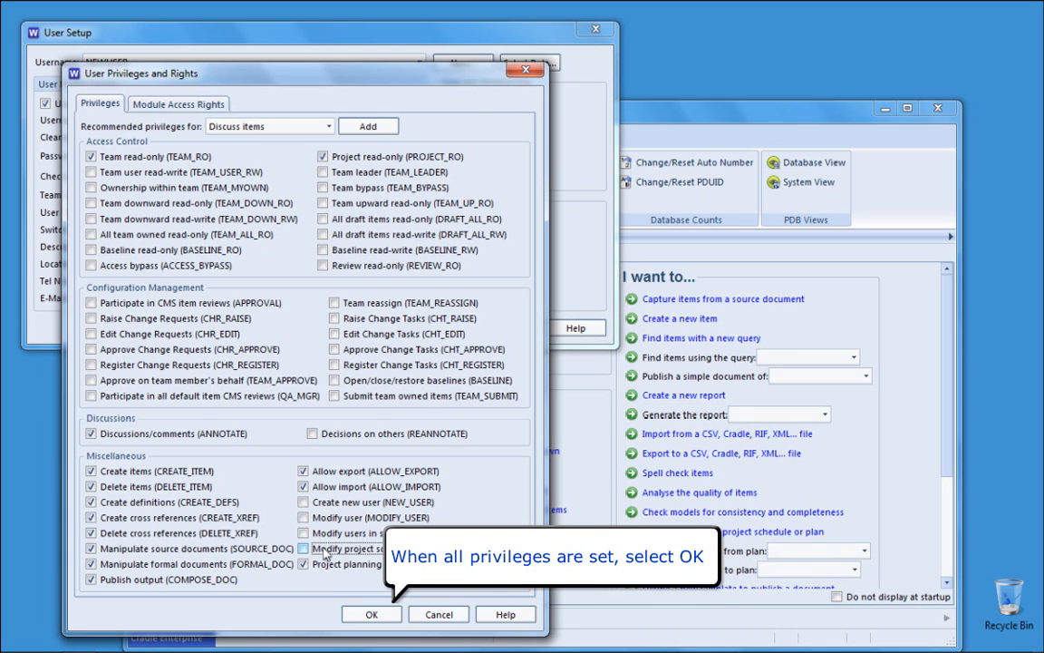
pyautogui.click(369, 613)
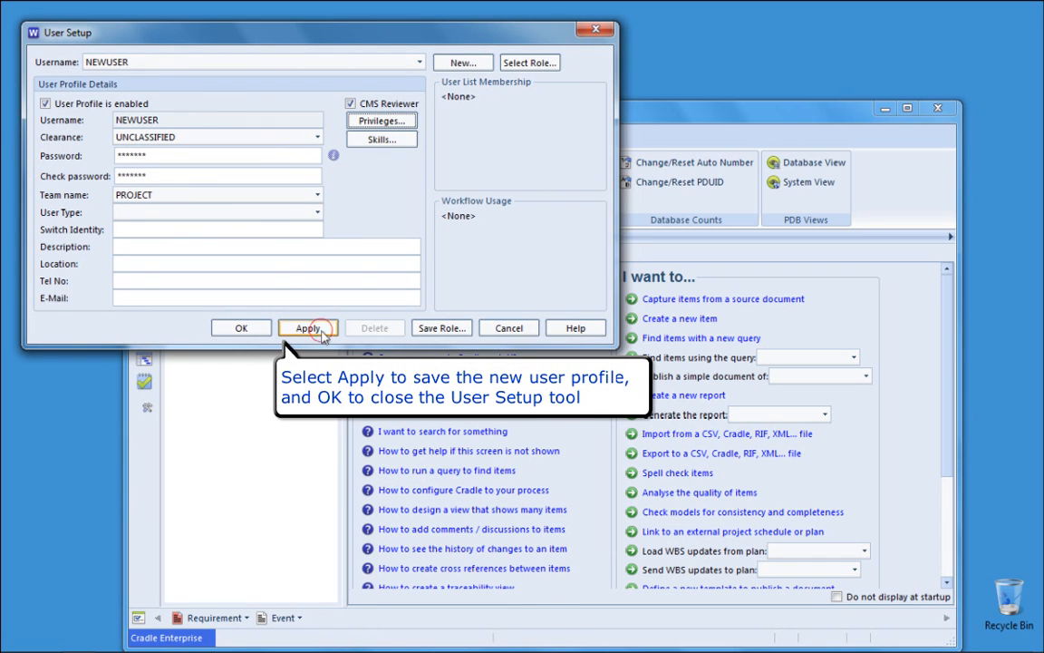
# - Apply and close the NEWUSER profile in User Setup, then log off the superuser
pyautogui.click(322, 333)
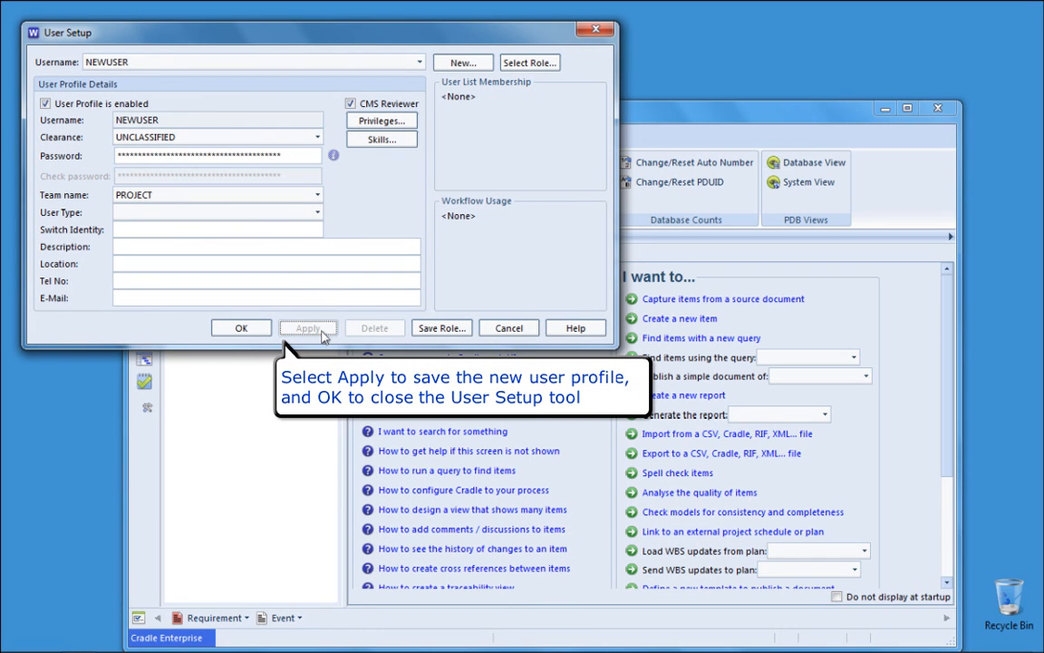
pyautogui.click(242, 329)
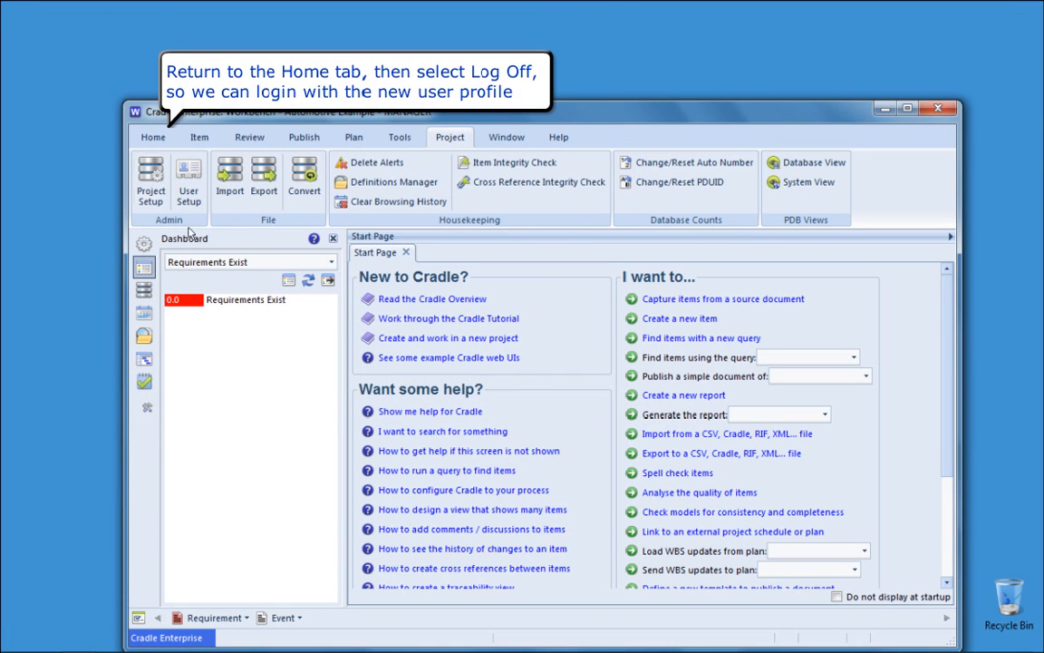
pyautogui.click(149, 140)
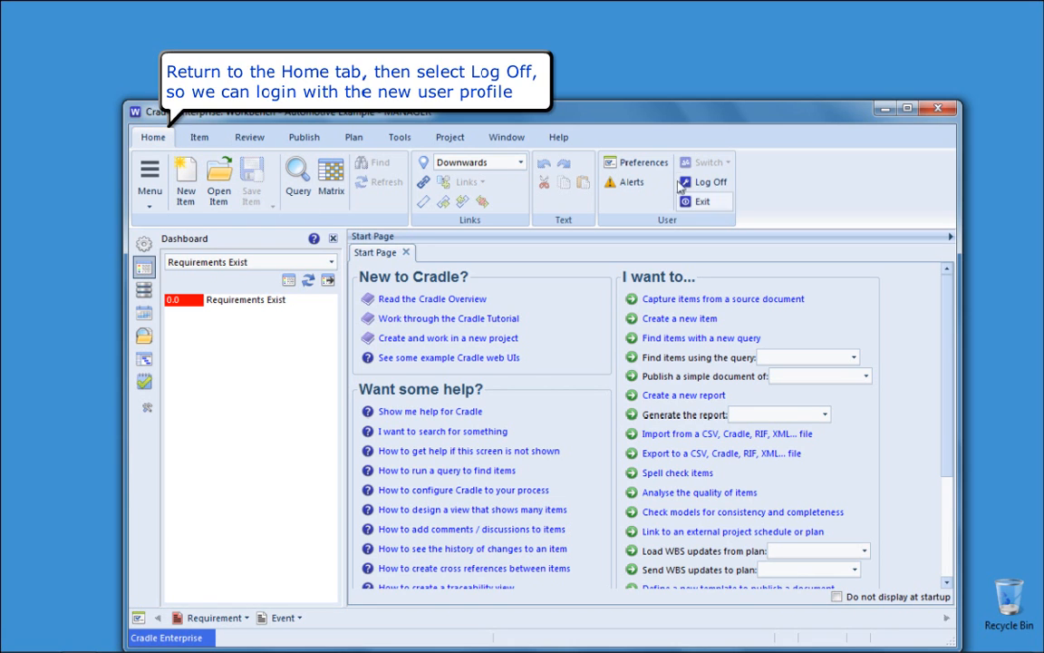
pyautogui.click(714, 184)
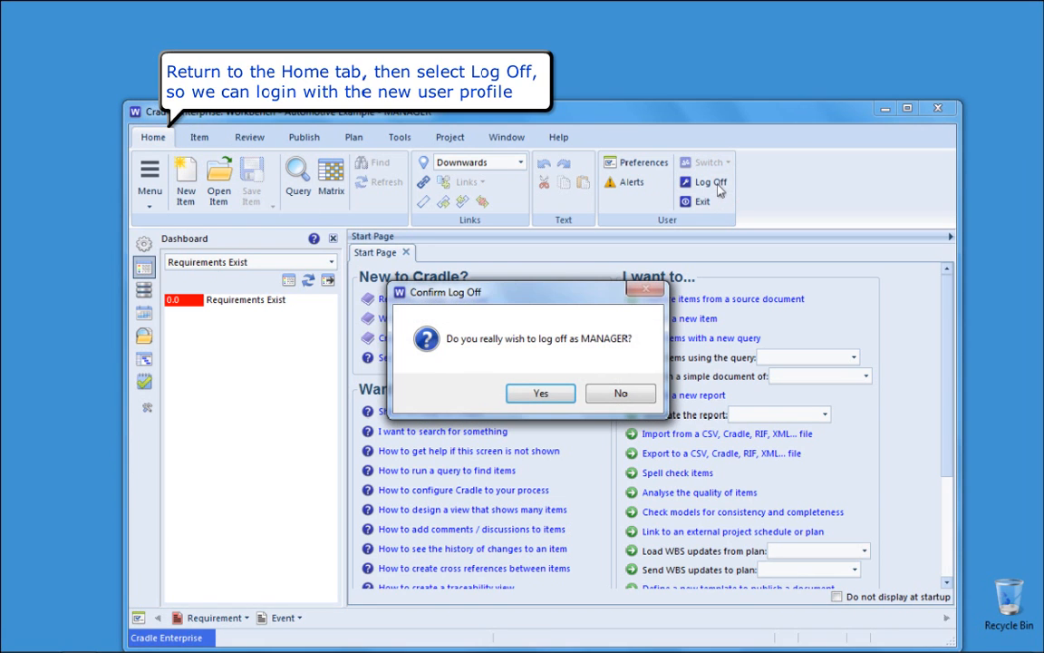
pyautogui.click(540, 392)
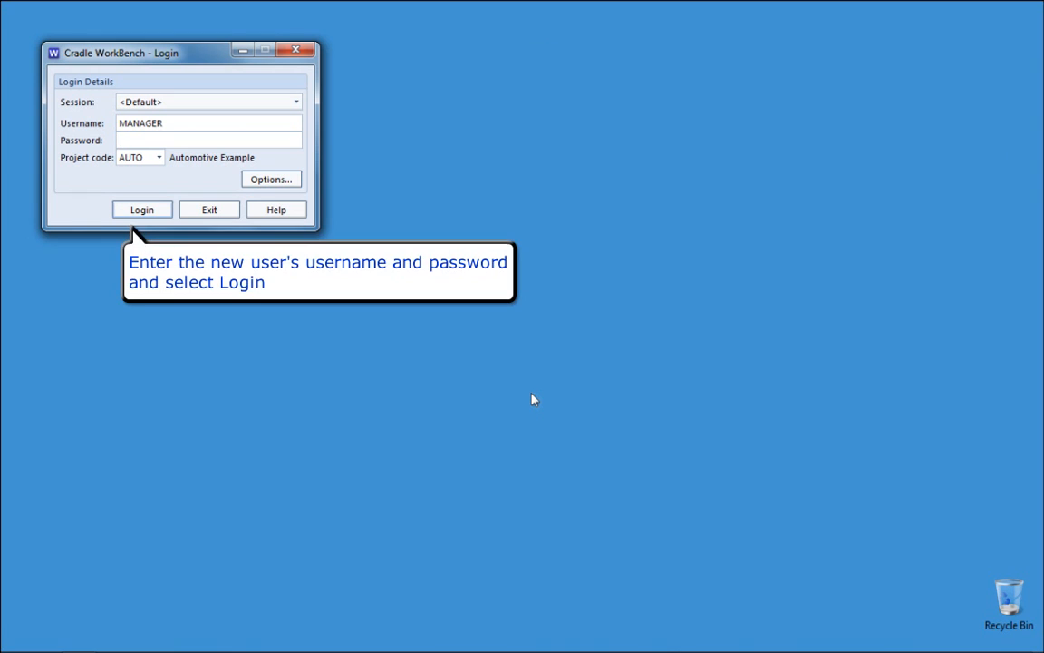
# - Log in as 'newuser' with its password
pyautogui.hotkey('ctrl', 'a')
pyautogui.write('newuser')
pyautogui.press('Tab')
pyautogui.write('newuser')
pyautogui.click(169, 214)
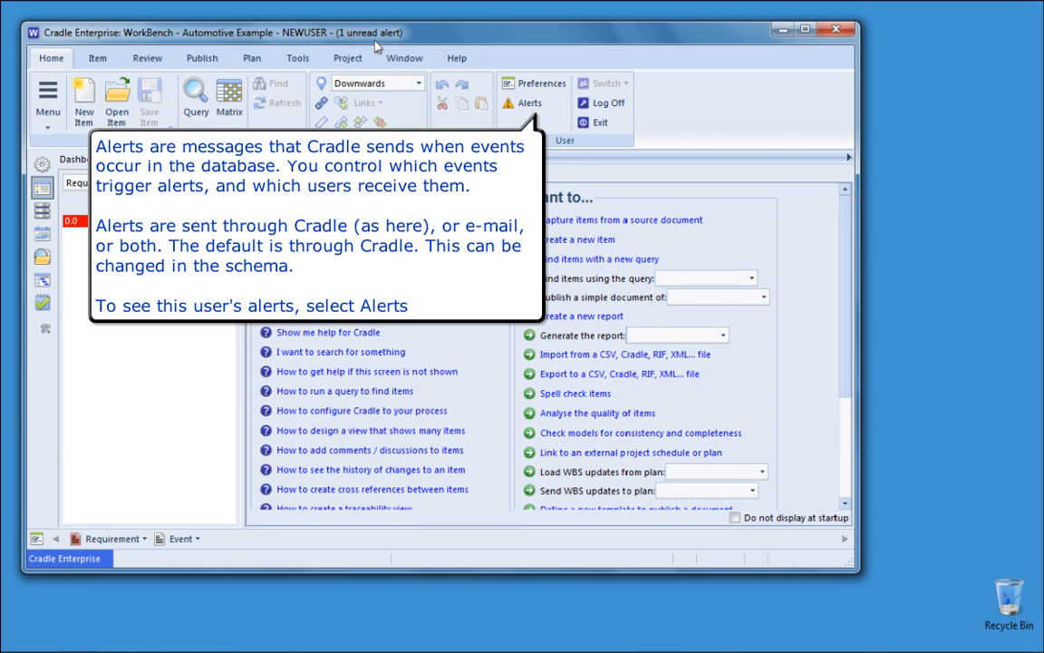
# - Open Alerts, read the Welcome alert, delete it, and close the alerts window
pyautogui.click(530, 105)
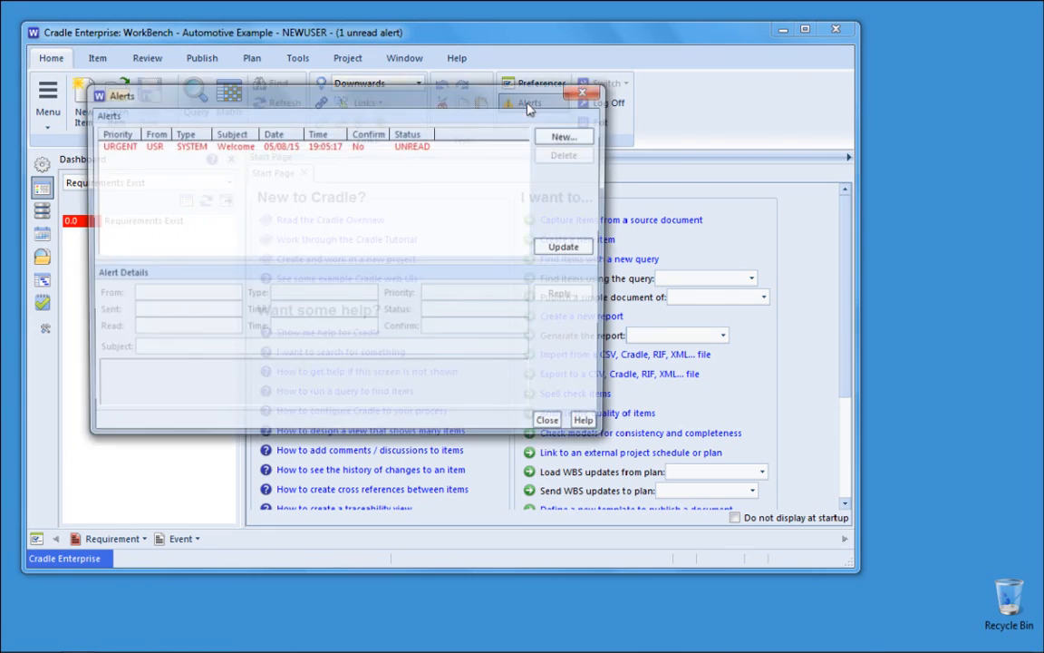
pyautogui.click(282, 150)
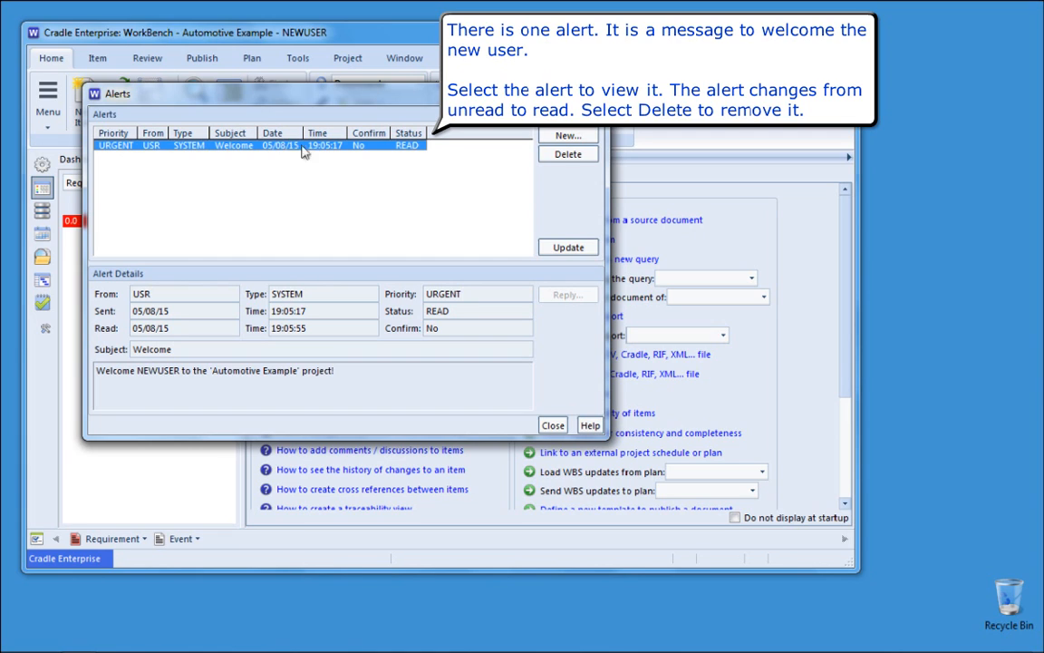
pyautogui.click(569, 158)
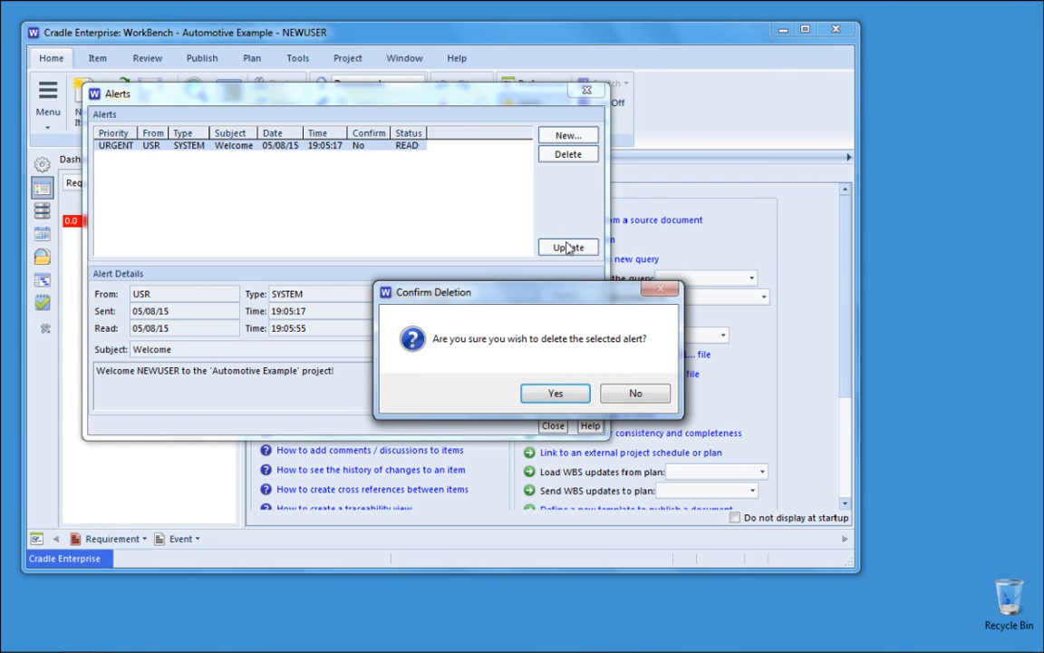
pyautogui.click(560, 393)
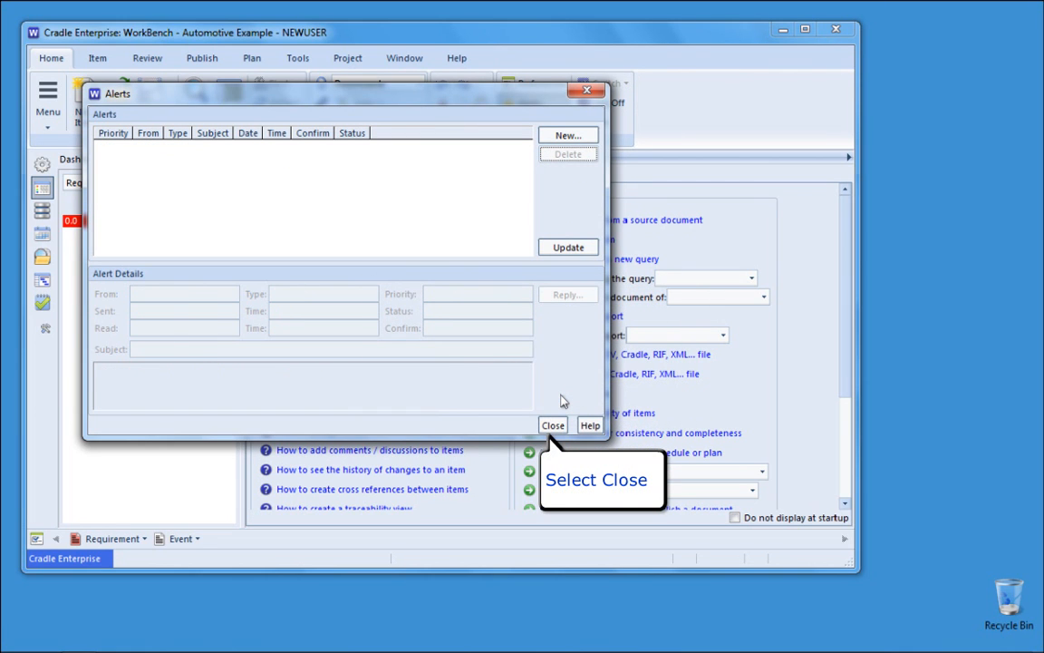
pyautogui.click(553, 425)
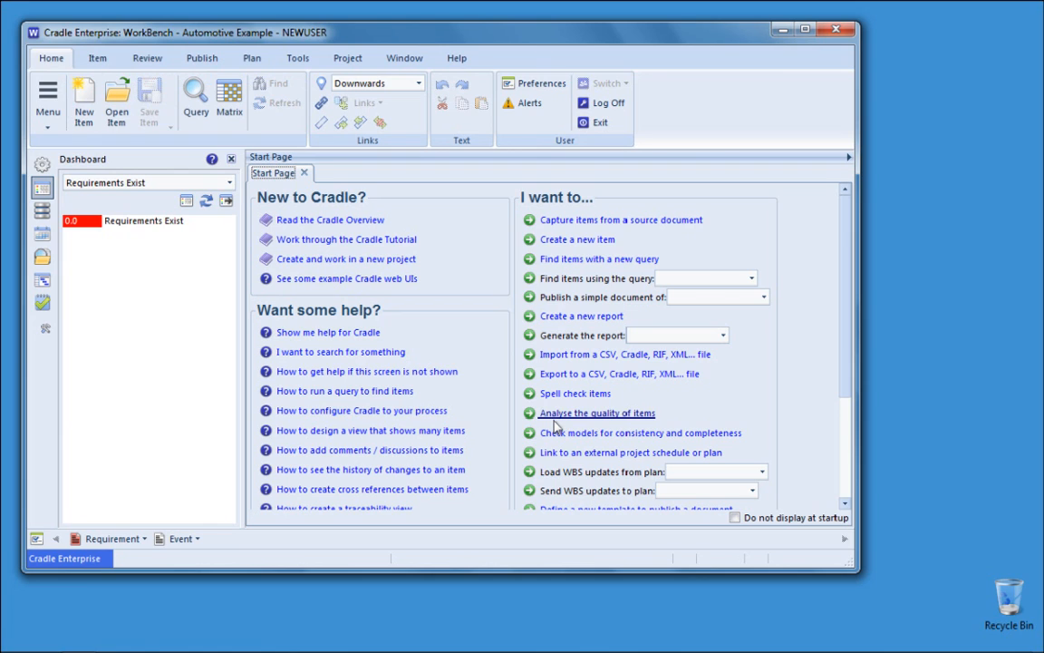
# - Exit WorkBench from the Home ribbon and confirm closing
pyautogui.click(603, 127)
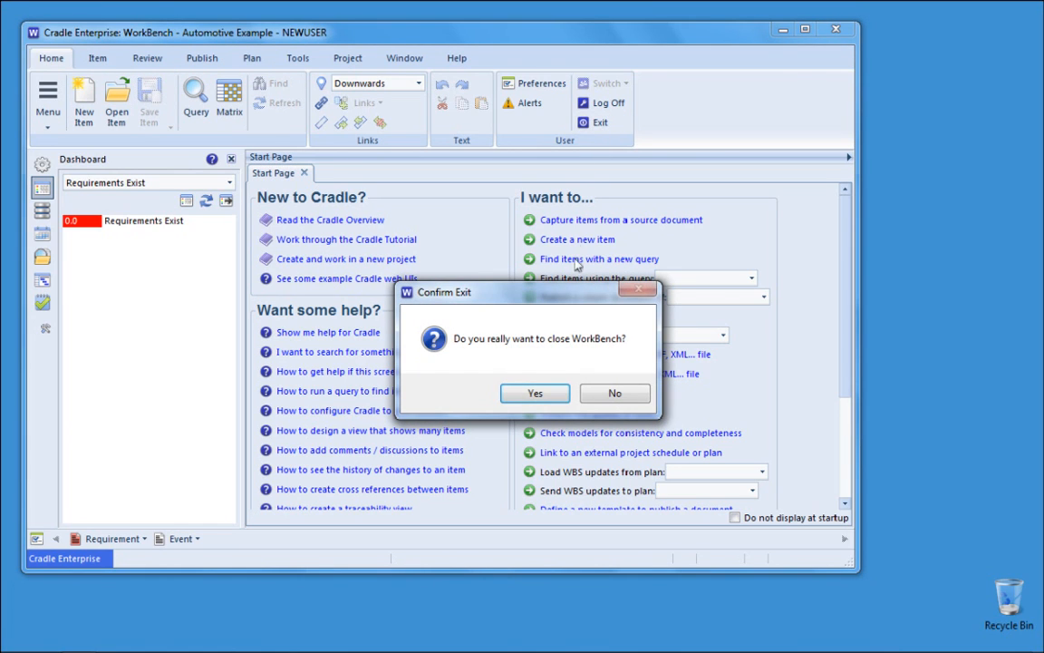
pyautogui.click(549, 396)
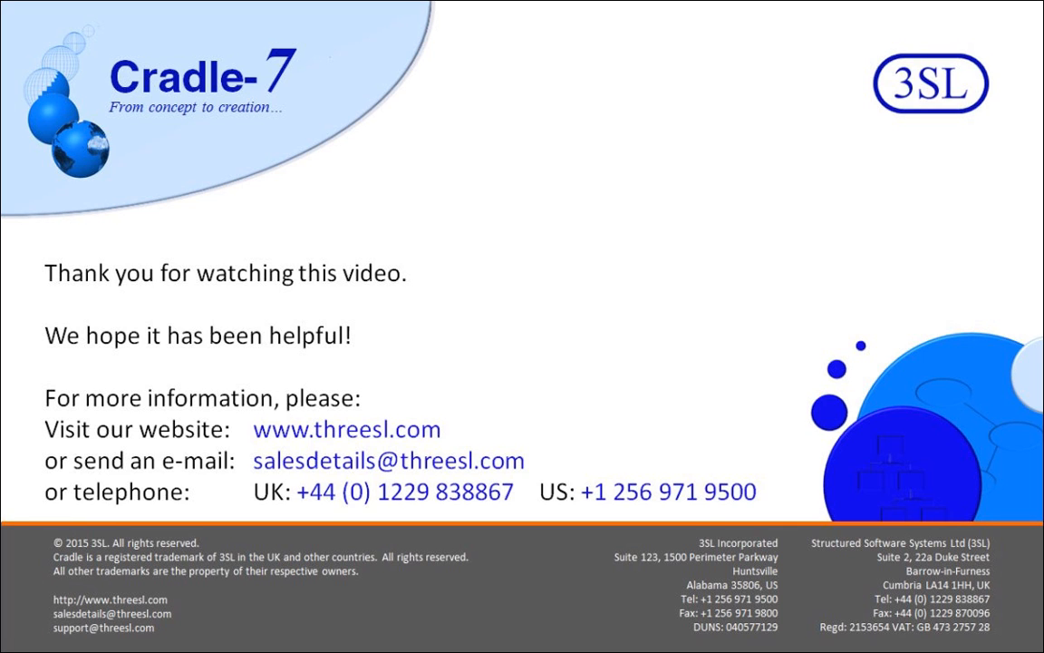